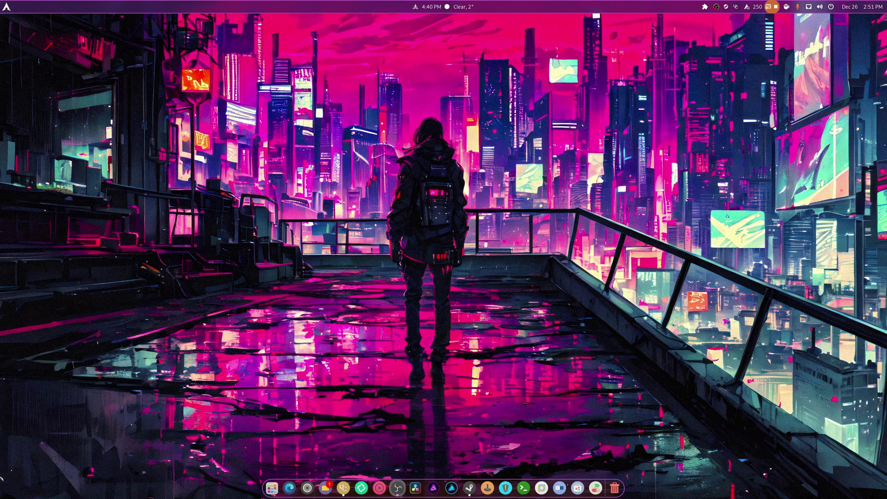
# Empty the Trash from its dock icon and confirm the permanent deletion.
pyautogui.rightClick(615, 488)
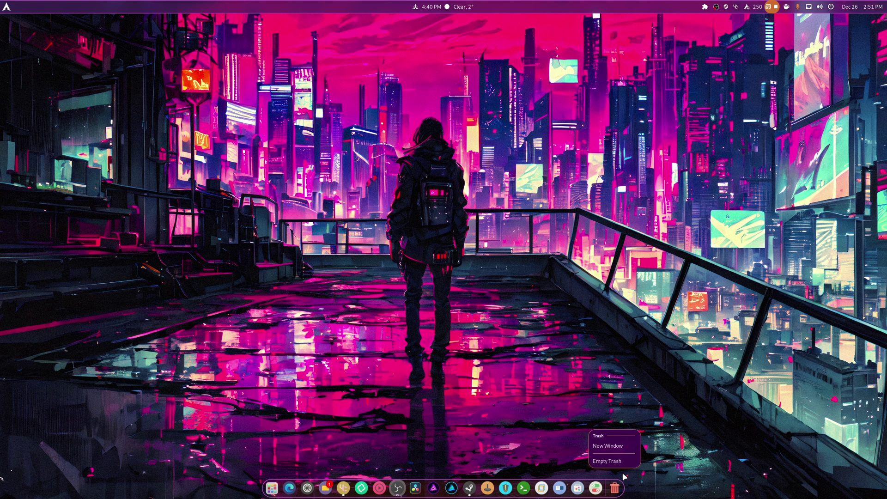
pyautogui.click(607, 461)
pyautogui.click(459, 263)
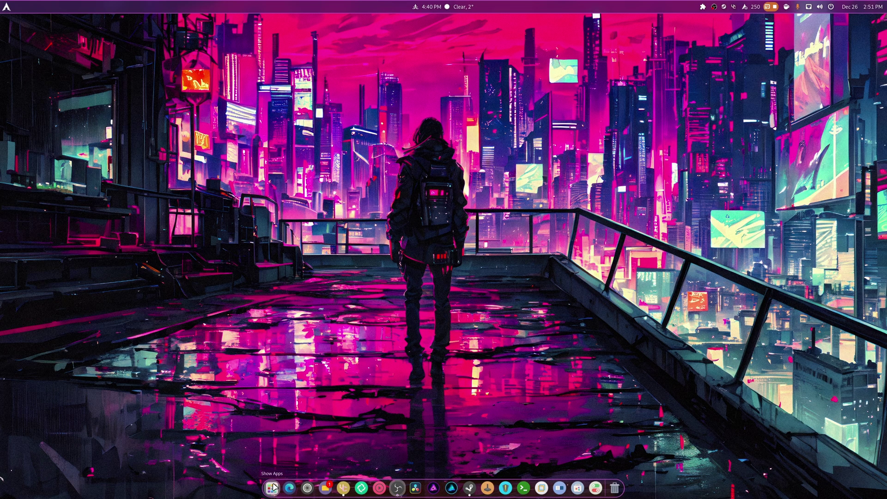
# Launch Extension Manager from the app grid.
pyautogui.click(273, 487)
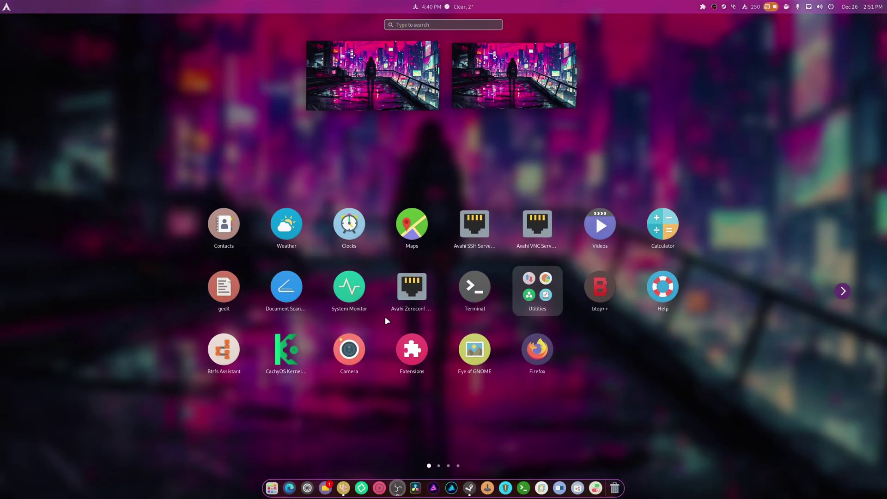
pyautogui.scroll(-1, 503, 357)
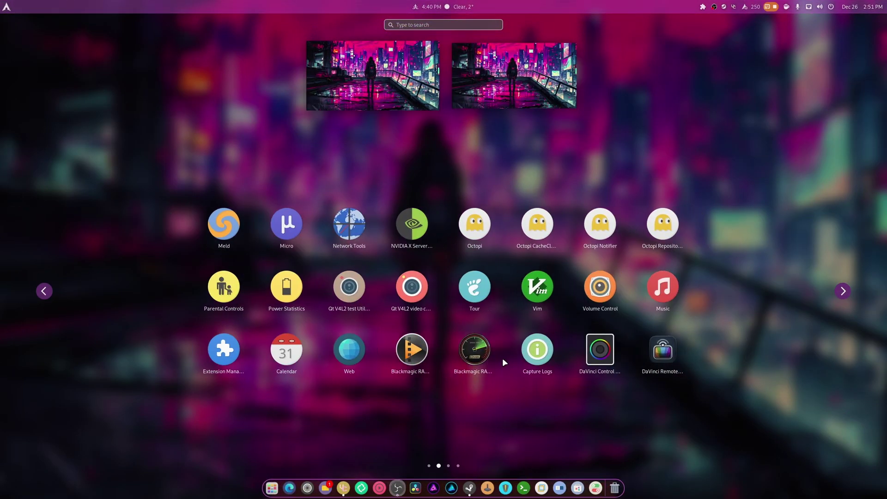
pyautogui.scroll(-1, 502, 359)
pyautogui.scroll(1, 503, 358)
pyautogui.moveTo(231, 363); pyautogui.dragTo(270, 324)
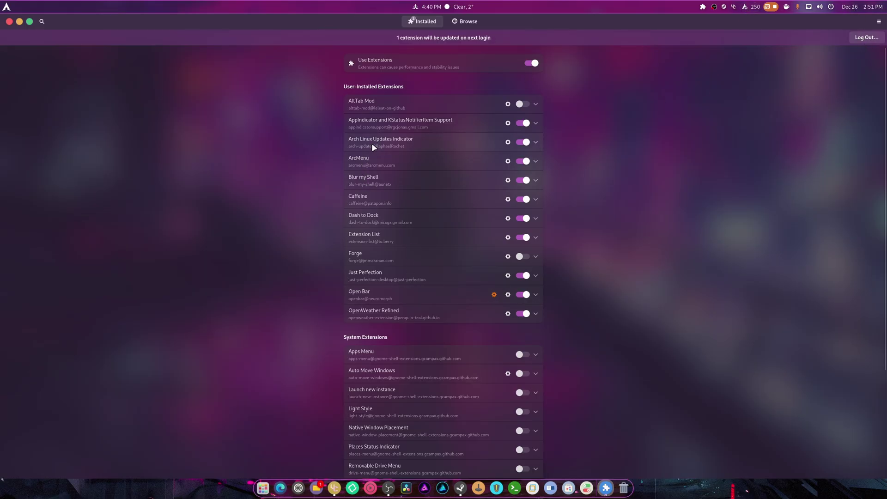
# Re-check the 250 pending updates with Check now, then close Extension Manager.
pyautogui.click(750, 6)
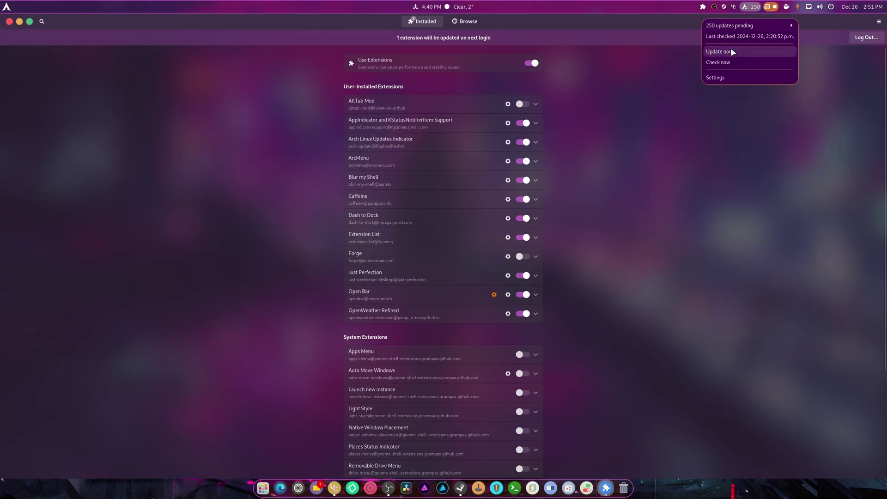
pyautogui.click(731, 61)
pyautogui.click(768, 6)
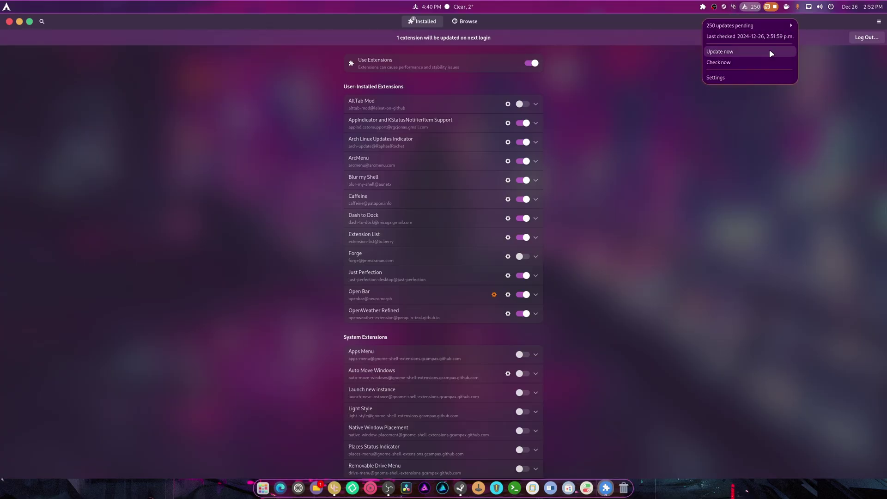
pyautogui.click(768, 214)
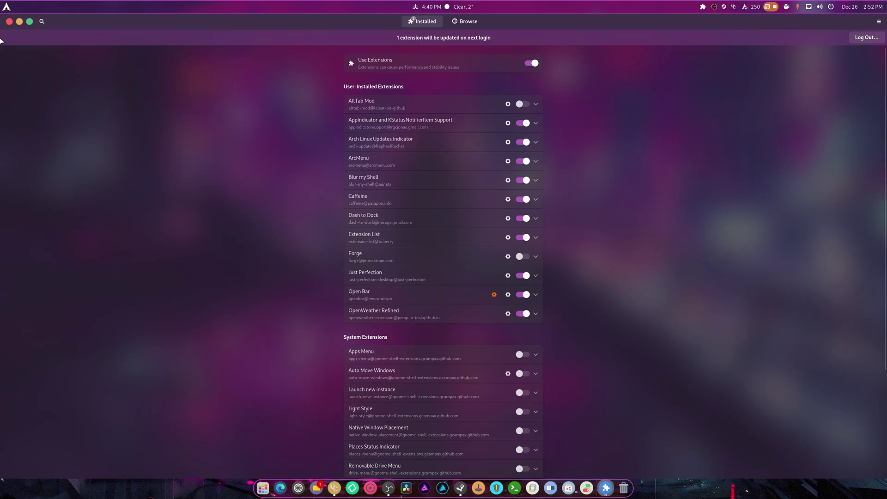
pyautogui.click(9, 22)
# Expand the '250 updates pending' list and scroll through it down to zbar.
pyautogui.click(750, 7)
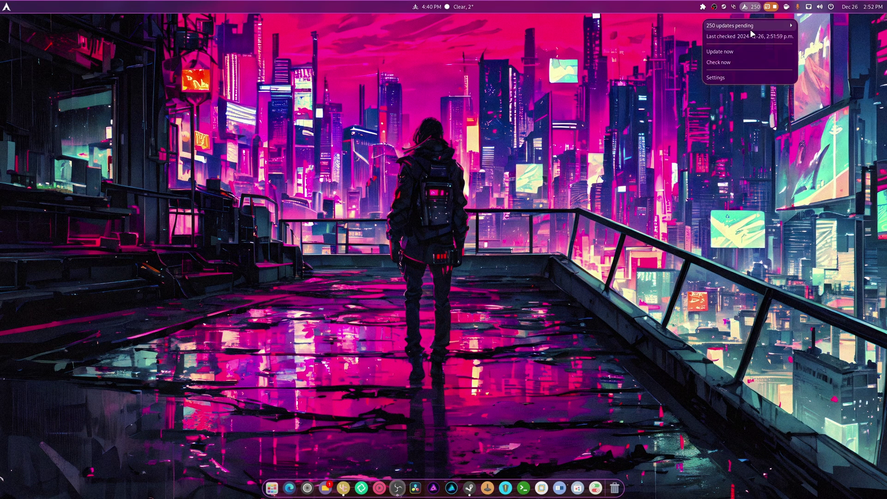
pyautogui.click(751, 33)
pyautogui.scroll(-15, 752, 176)
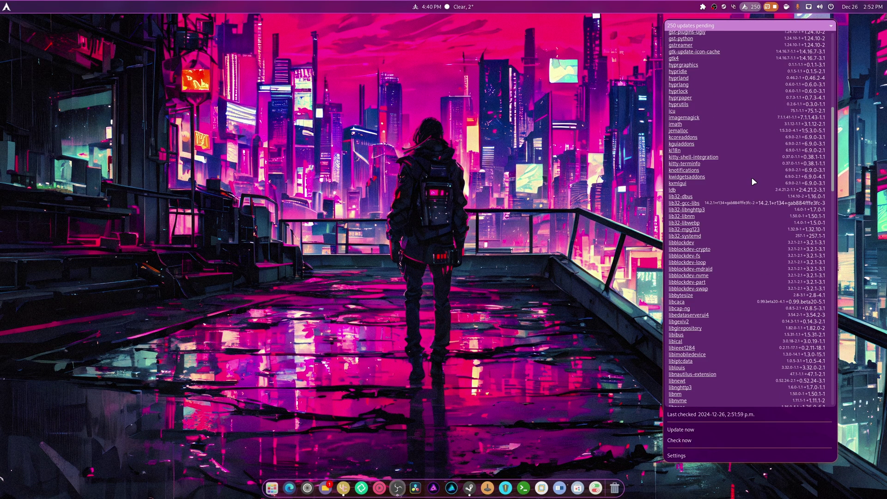
pyautogui.scroll(-15, 754, 183)
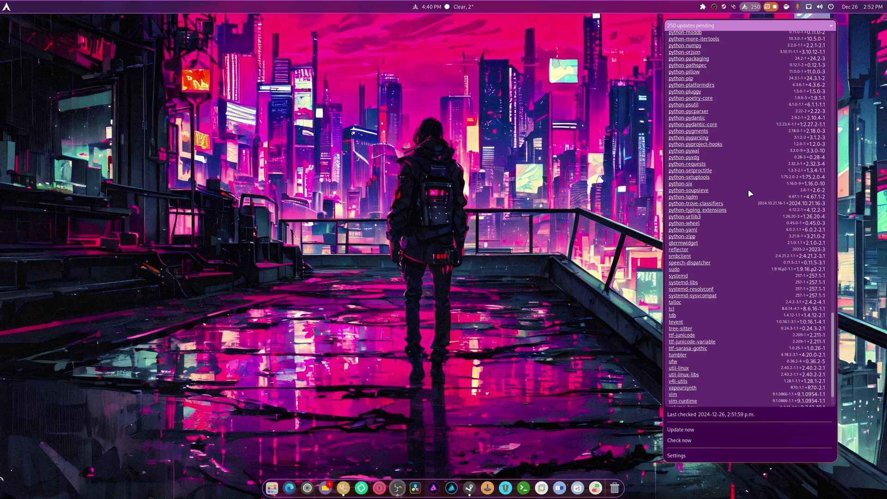
pyautogui.scroll(-3, 748, 189)
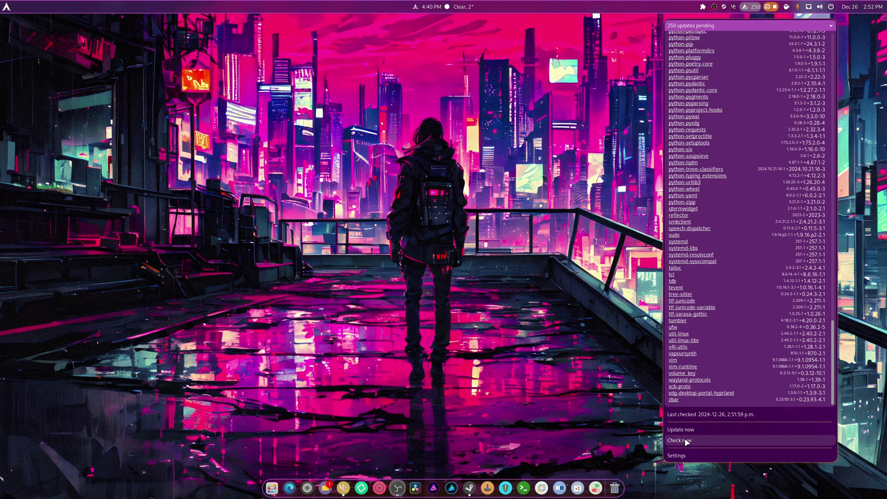
# Open a Ptyxis terminal, enlarge its text, maximize it, and enter sudo pacman -Syu at the prompt.
pyautogui.click(538, 308)
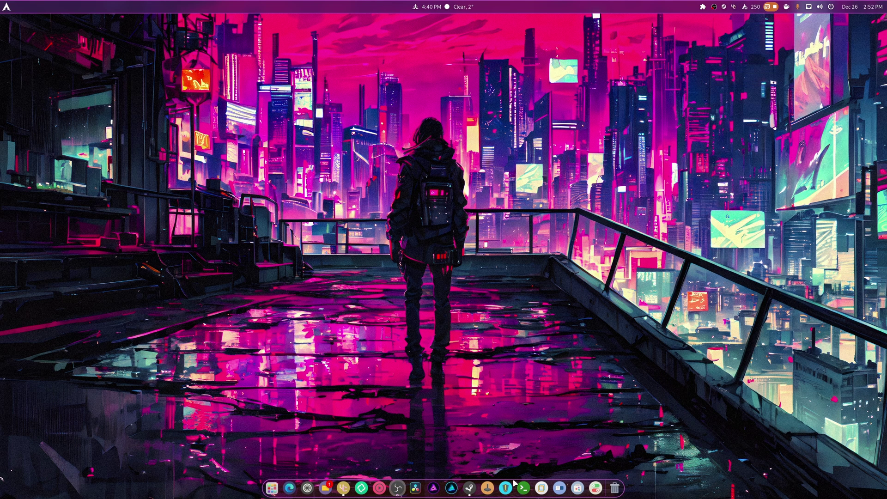
pyautogui.click(524, 488)
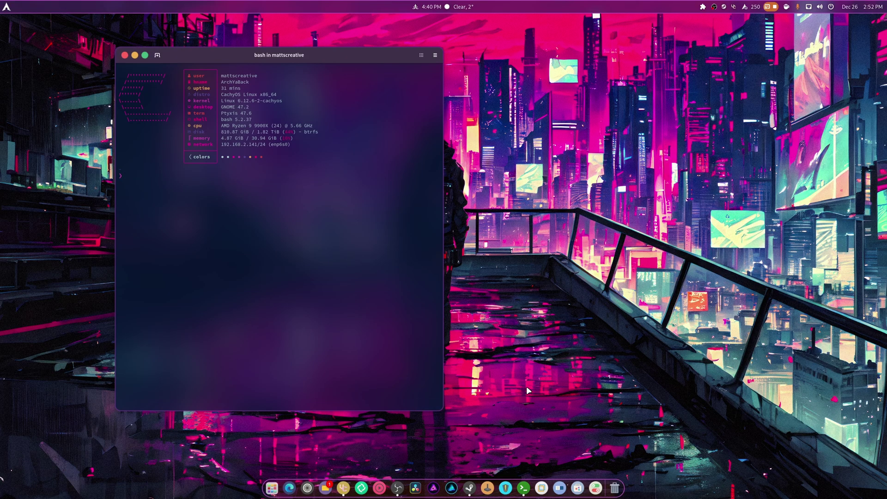
pyautogui.moveTo(228, 59); pyautogui.dragTo(398, 55)
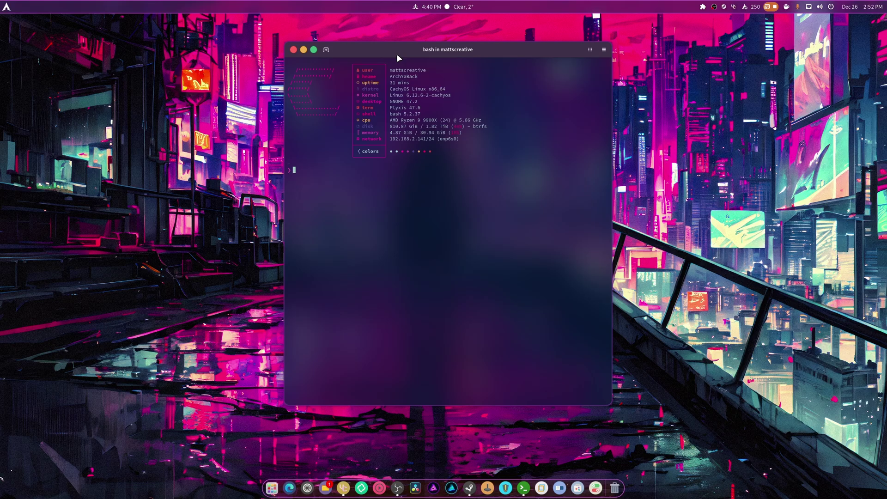
pyautogui.hotkey('ctrl', '+')
pyautogui.hotkey('ctrl', '+')
pyautogui.hotkey('ctrl', '+')
pyautogui.hotkey('ctrl', '+')
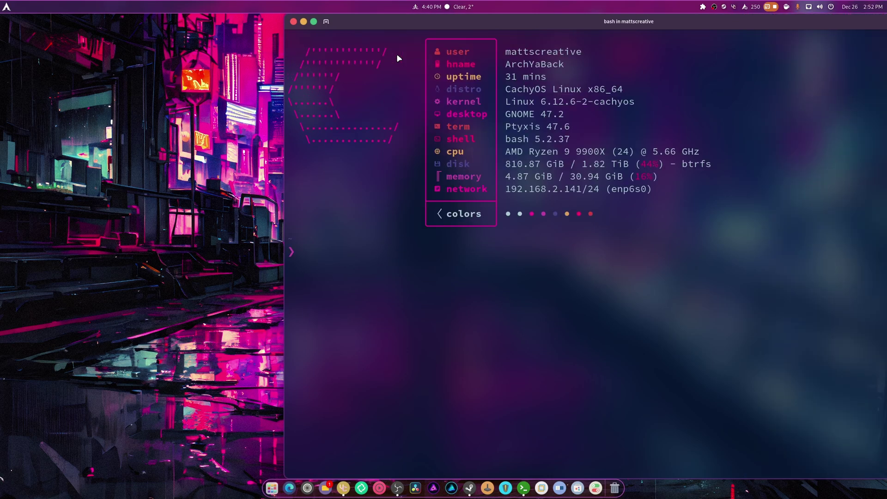
pyautogui.doubleClick(453, 17)
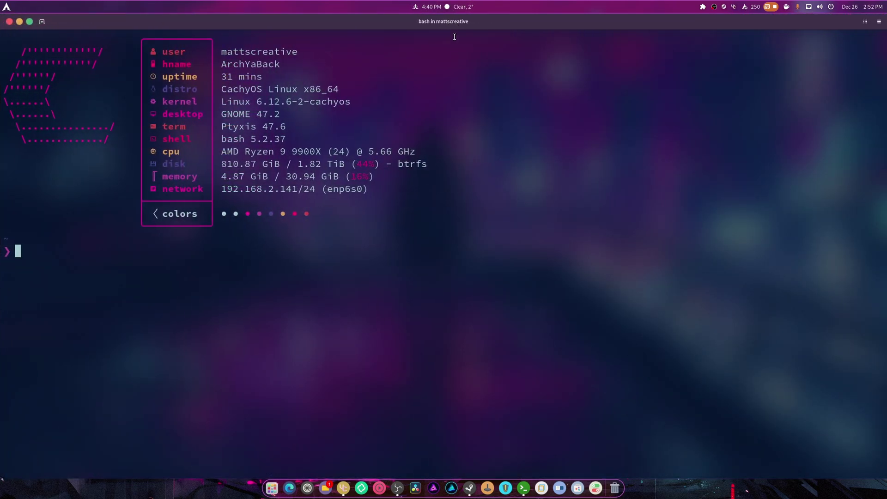
pyautogui.write('sudo pacman -Syu')
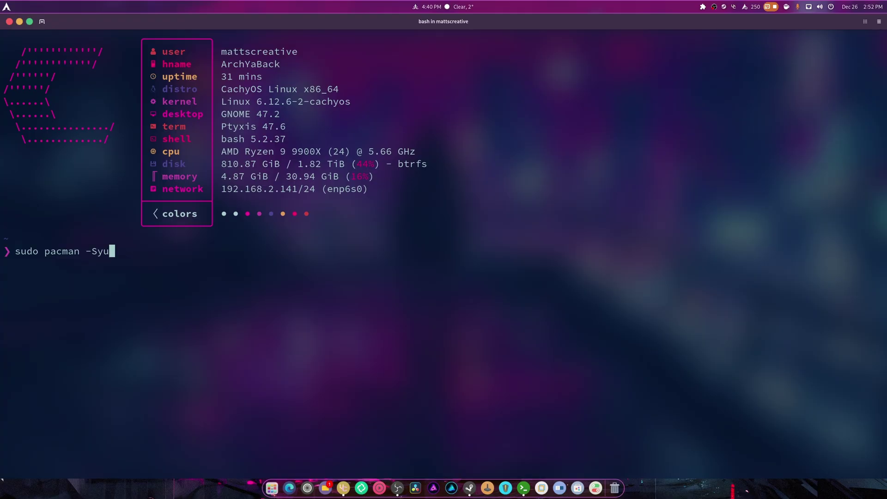
pyautogui.click(398, 488)
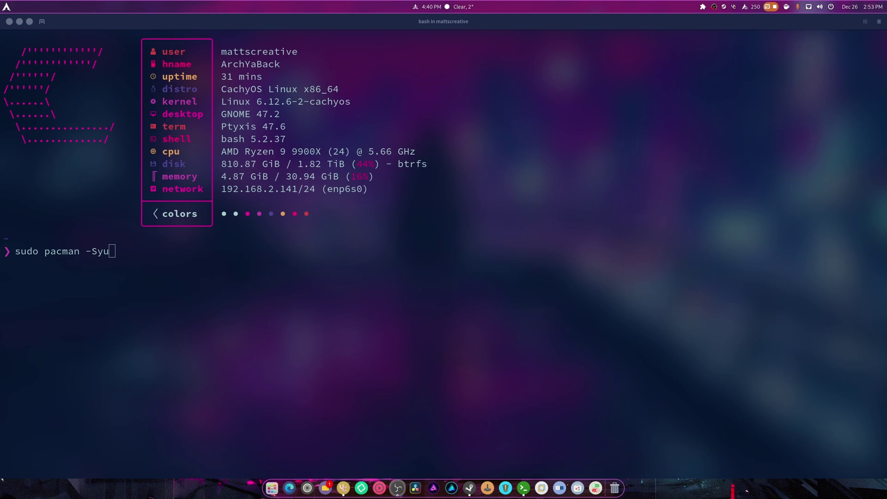
# Run sudo pacman -Syu, authenticate with the password, and accept replacing p7zip with 7zip.
pyautogui.hotkey('alt', 'Tab')
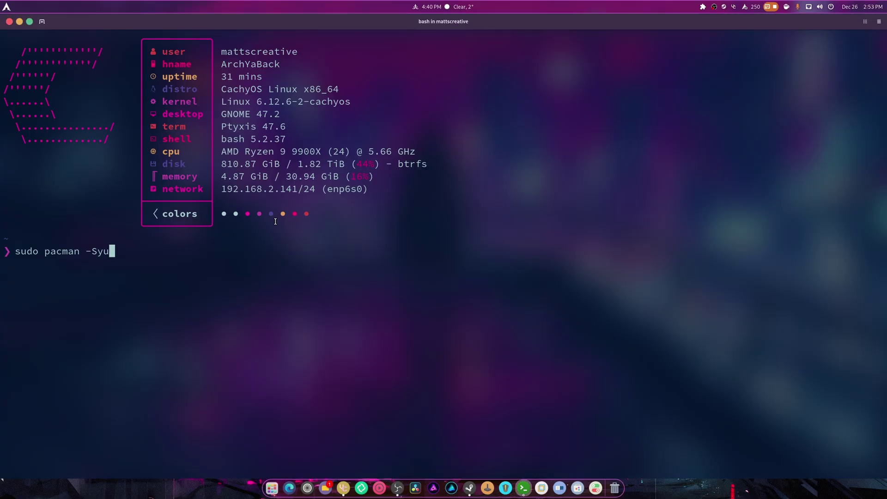
pyautogui.press('Return')
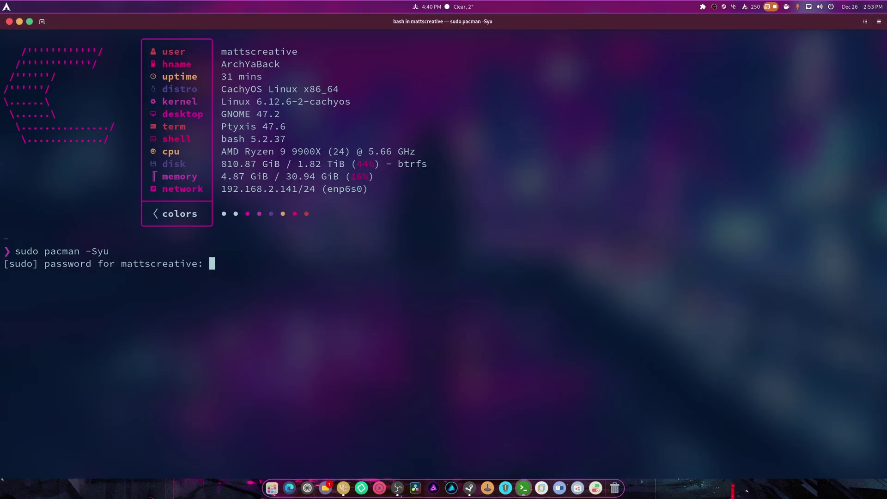
pyautogui.press('Return')
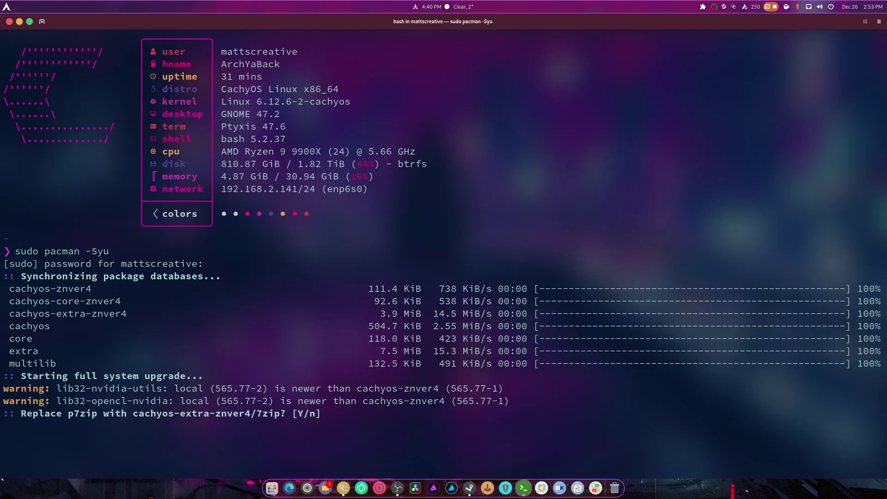
pyautogui.write('y')
pyautogui.press('Return')
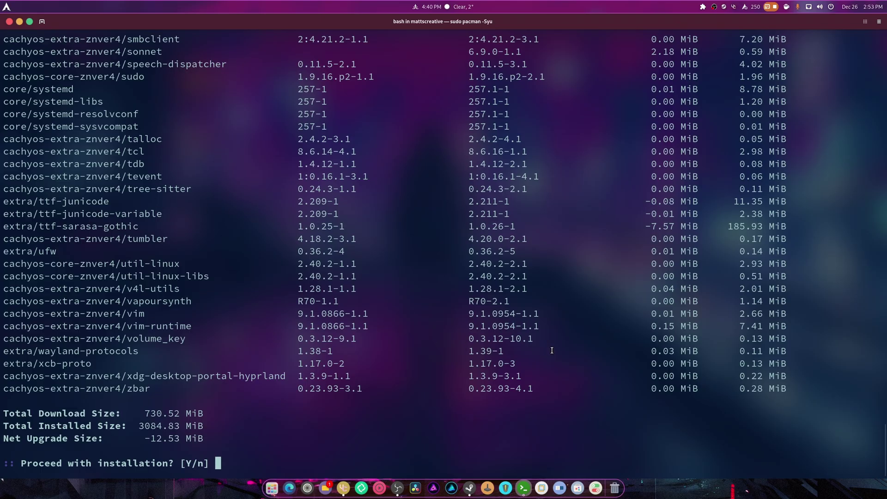
pyautogui.scroll(9, 874, 402)
pyautogui.moveTo(873, 397); pyautogui.dragTo(876, 116)
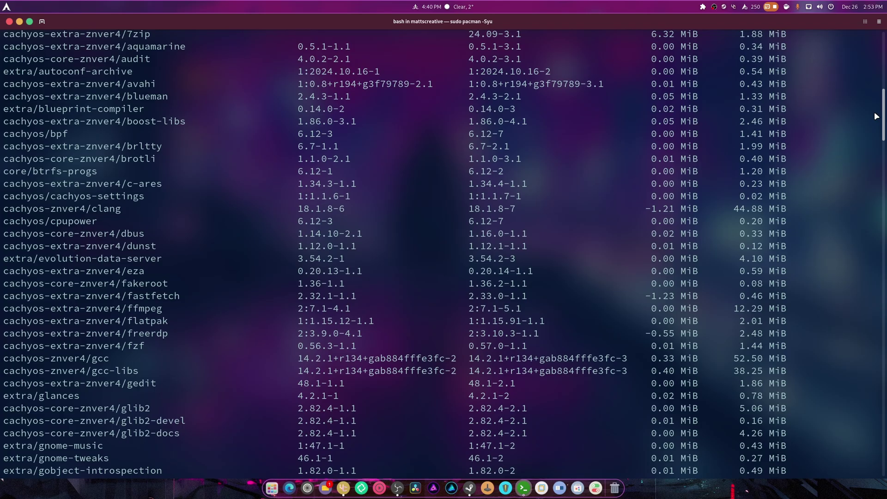
pyautogui.moveTo(877, 116); pyautogui.dragTo(878, 120)
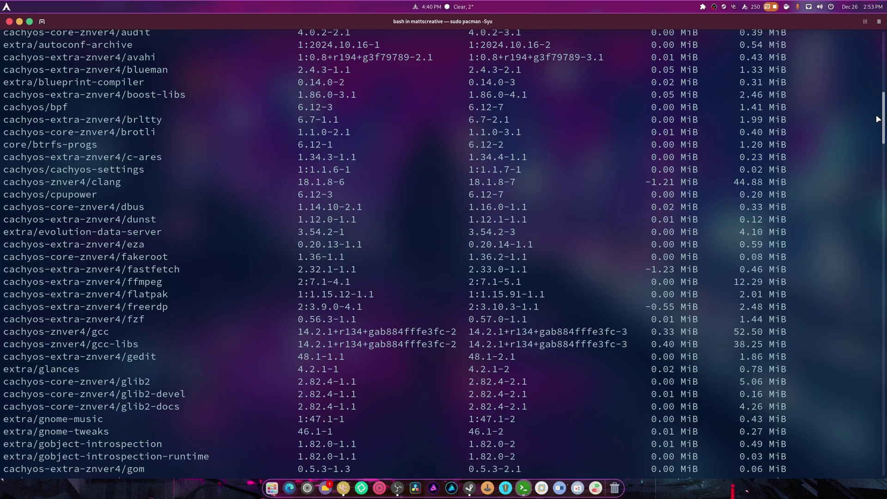
pyautogui.moveTo(877, 119); pyautogui.dragTo(879, 126)
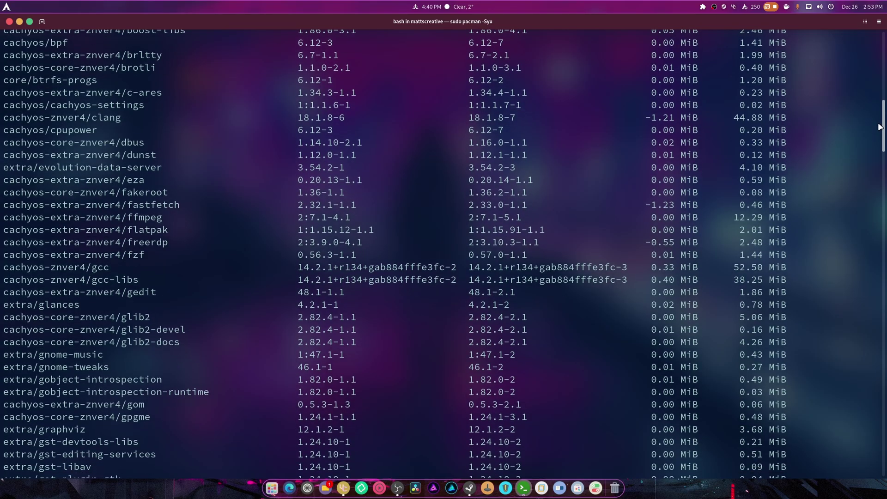
pyautogui.moveTo(880, 127); pyautogui.dragTo(885, 244)
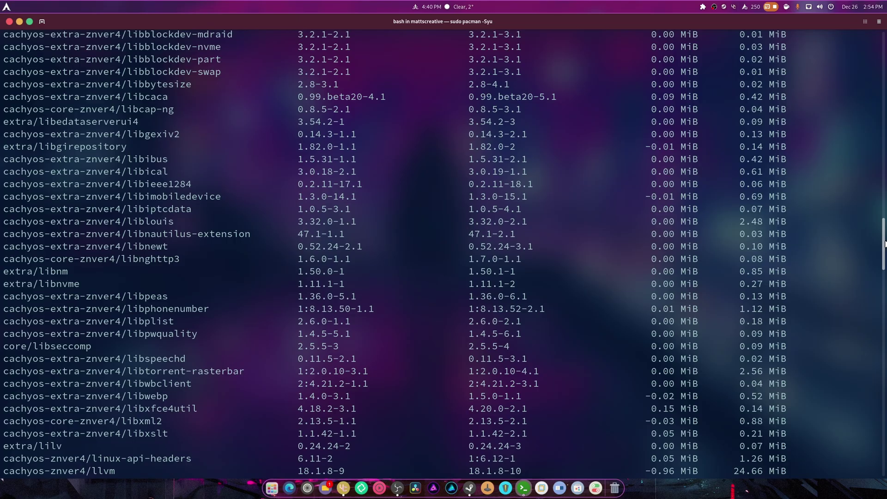
pyautogui.moveTo(885, 244); pyautogui.dragTo(884, 257)
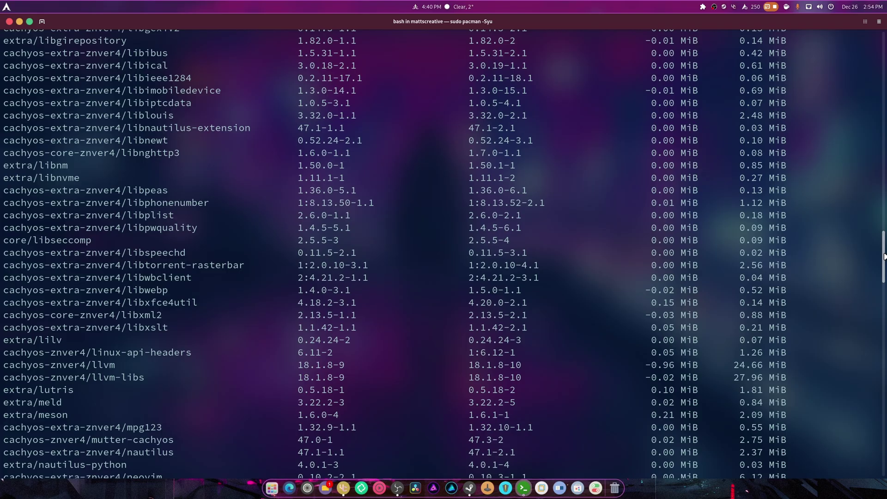
pyautogui.moveTo(884, 256); pyautogui.dragTo(885, 276)
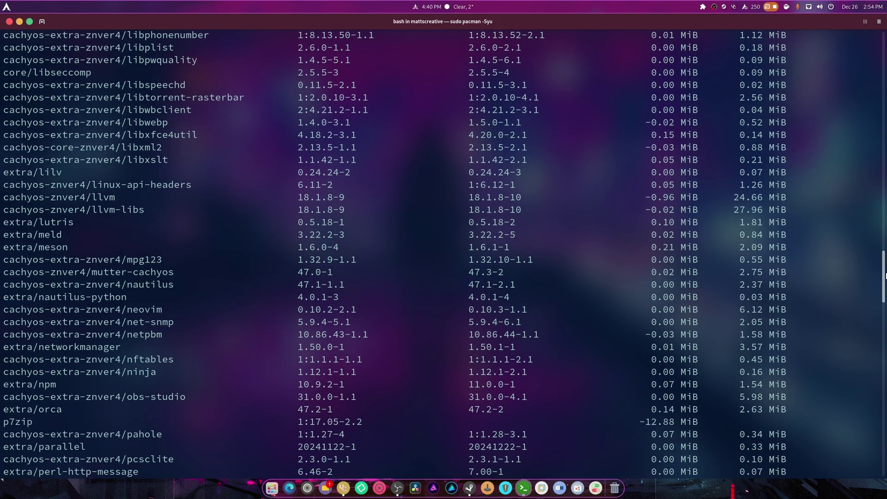
pyautogui.moveTo(885, 276); pyautogui.dragTo(885, 453)
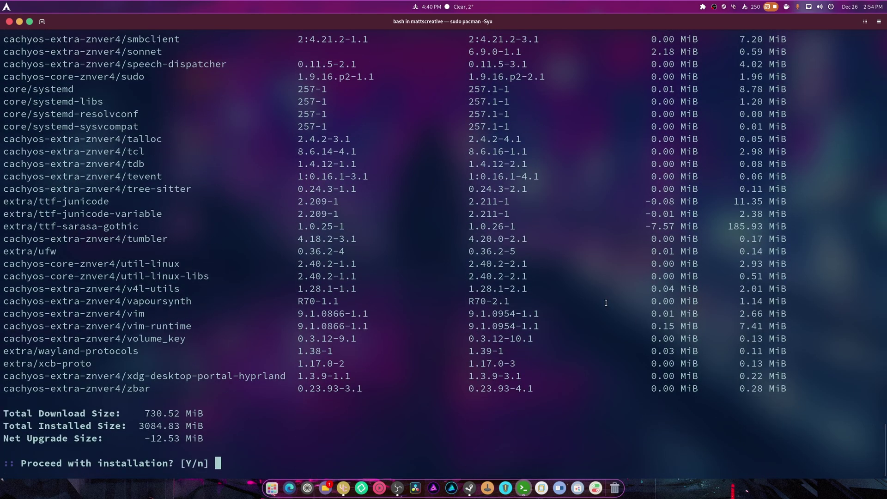
# Answer y to 'Proceed with installation?' so the 254 packages download and install.
pyautogui.write('y')
pyautogui.press('Return')
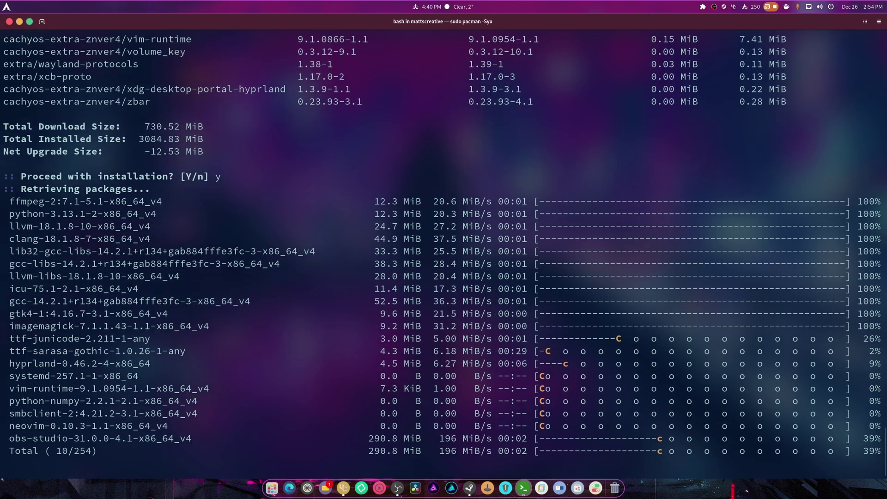